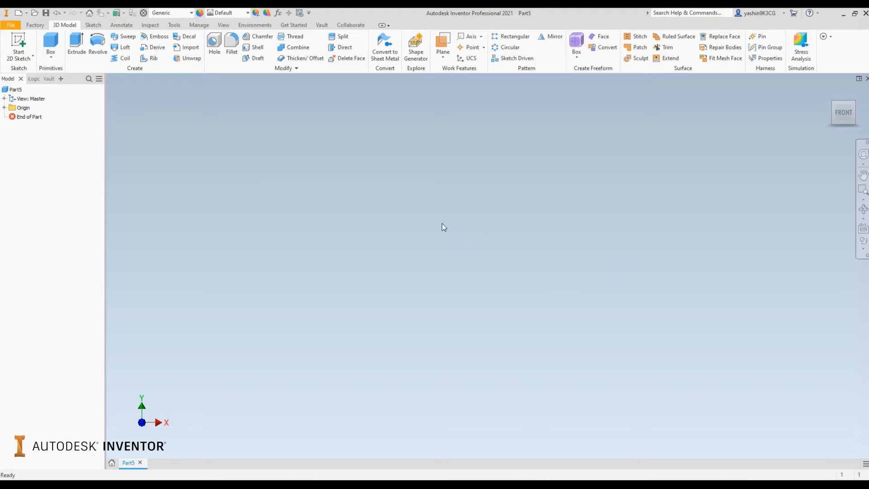
- Start a new 2D sketch on the front (XY) origin plane
click(18, 43)
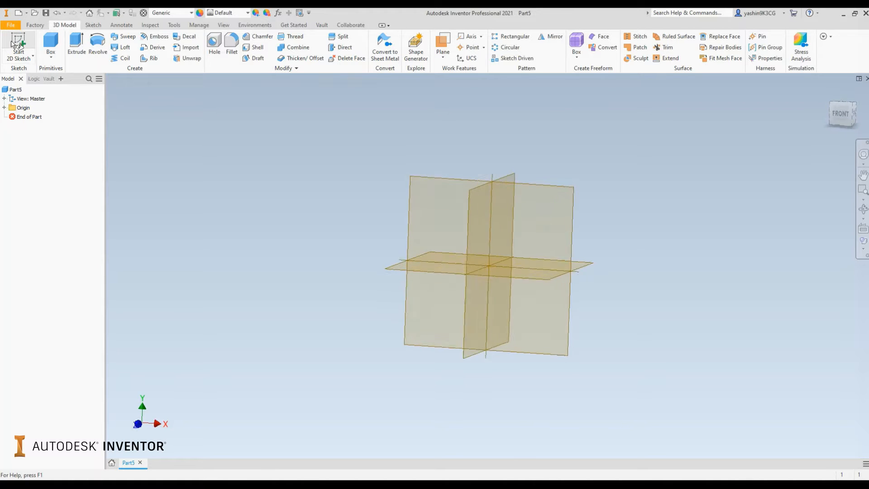
click(442, 145)
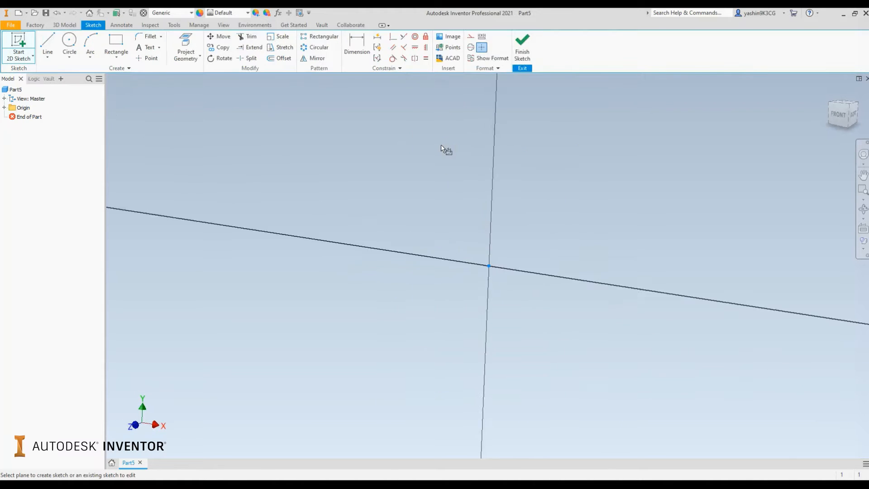
mouse_move(480, 152)
middle_down()
mouse_move(440, 251)
mouse_move(426, 255)
middle_up()
scroll(440, 250, up, 5)
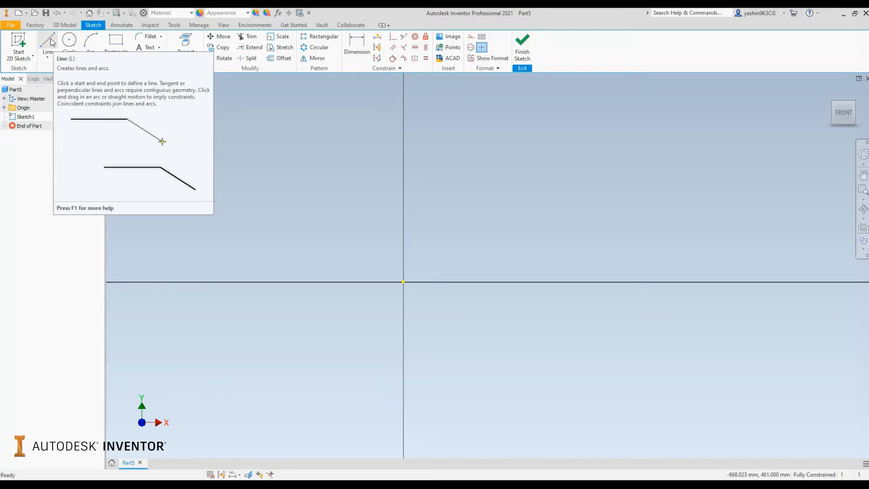
- Draw a closed U-shaped line profile from the origin, about 418 mm wide and 223 mm high, with a top notch about 125 mm deep
click(49, 41)
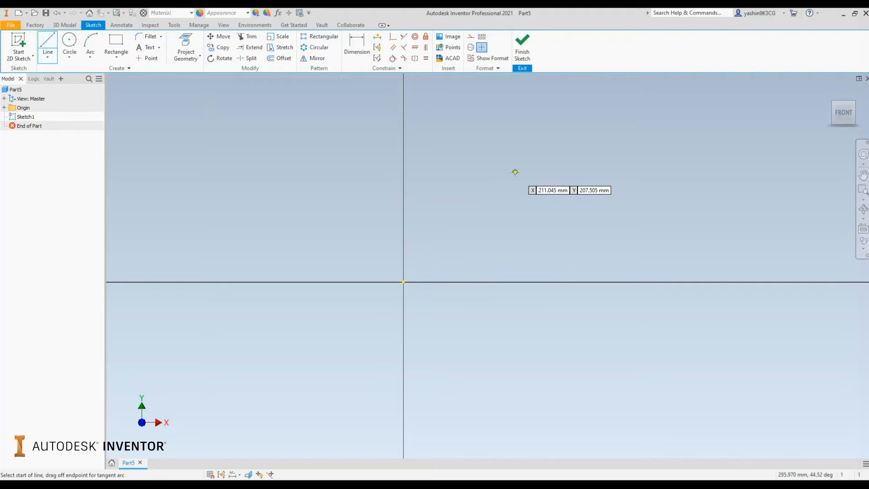
click(403, 281)
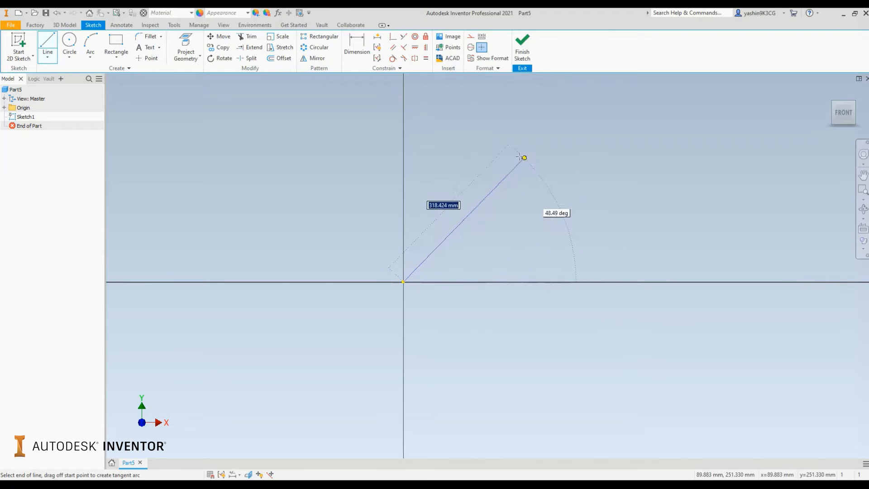
click(624, 281)
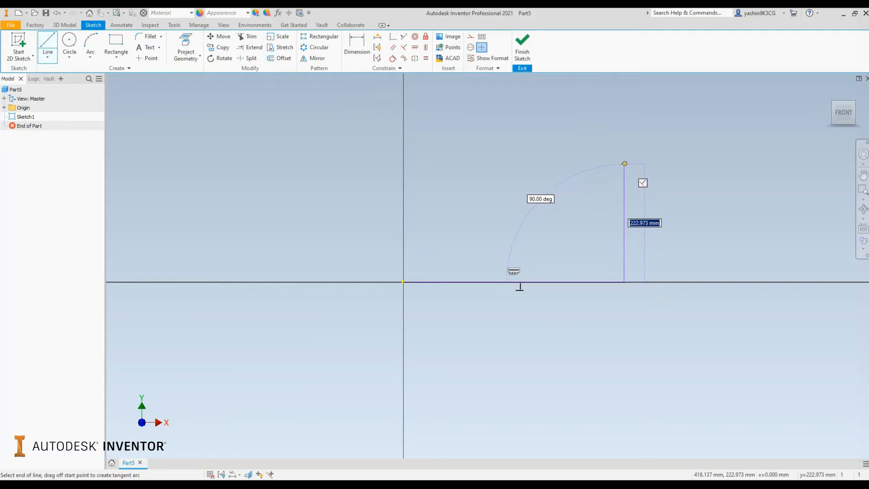
click(625, 163)
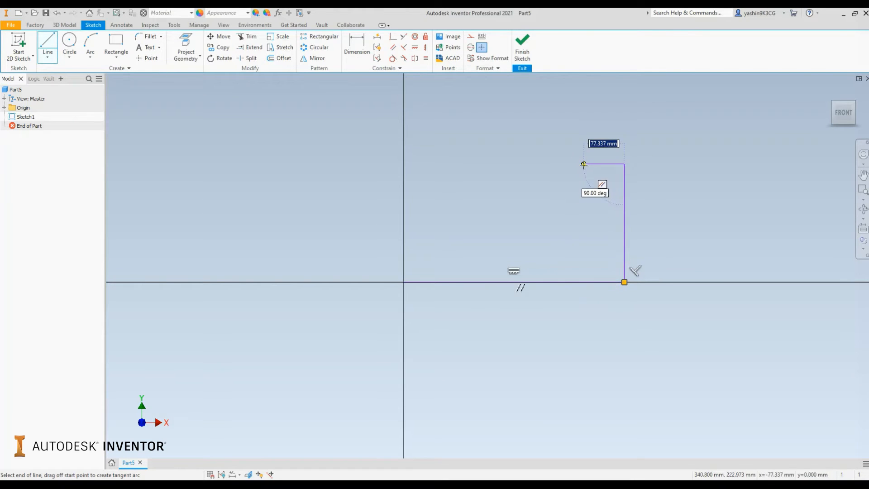
click(556, 163)
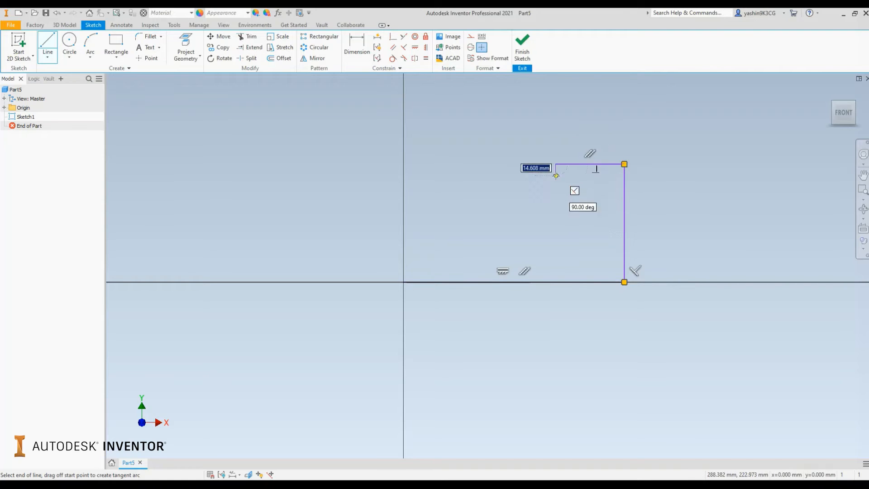
click(555, 230)
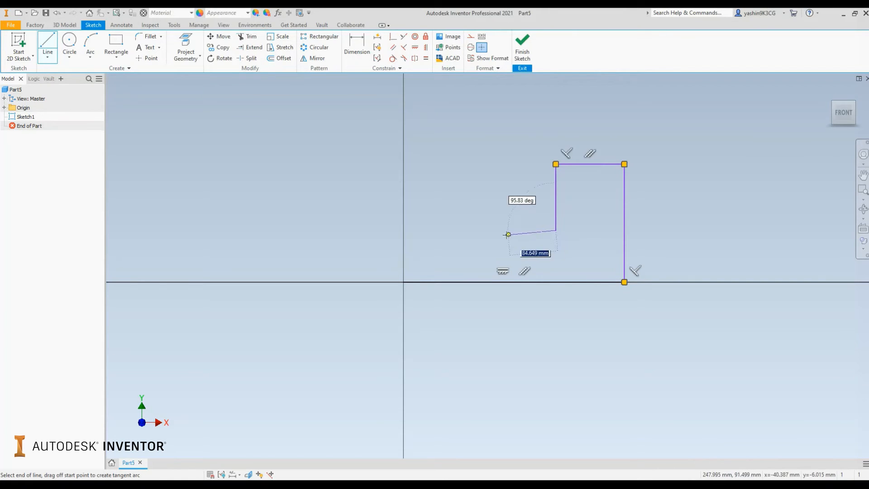
click(453, 230)
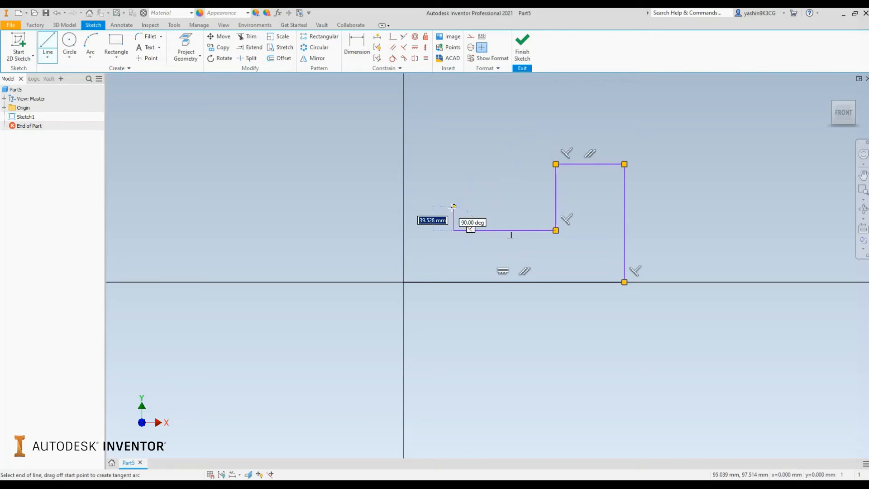
click(453, 163)
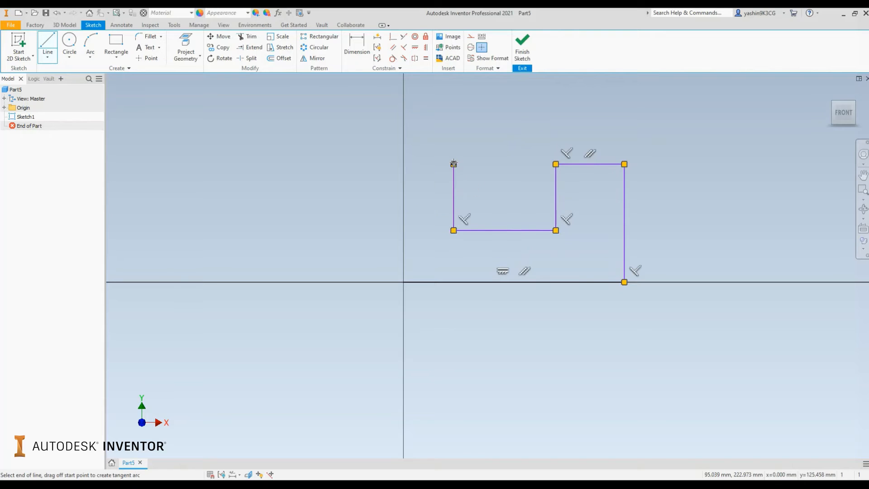
click(404, 163)
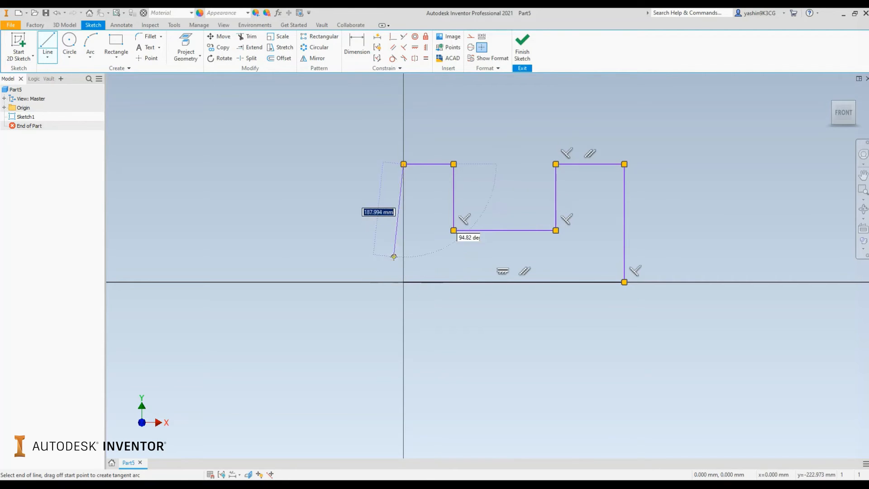
right_click(384, 223)
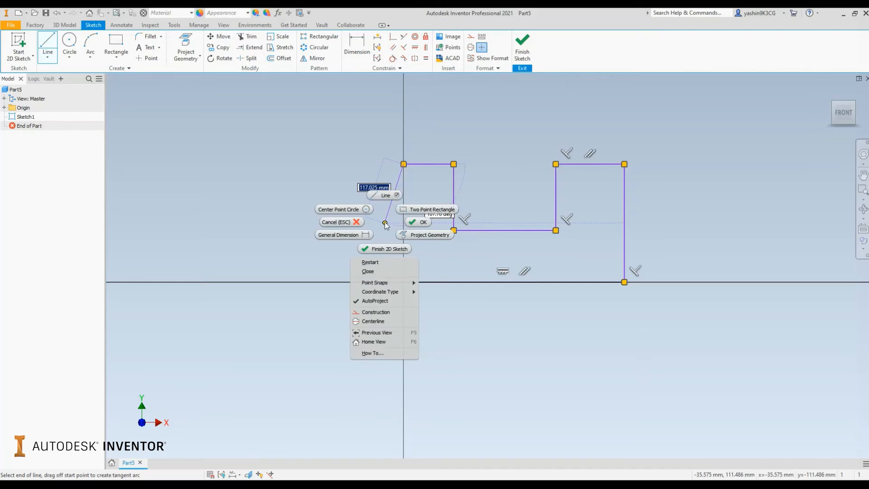
click(384, 273)
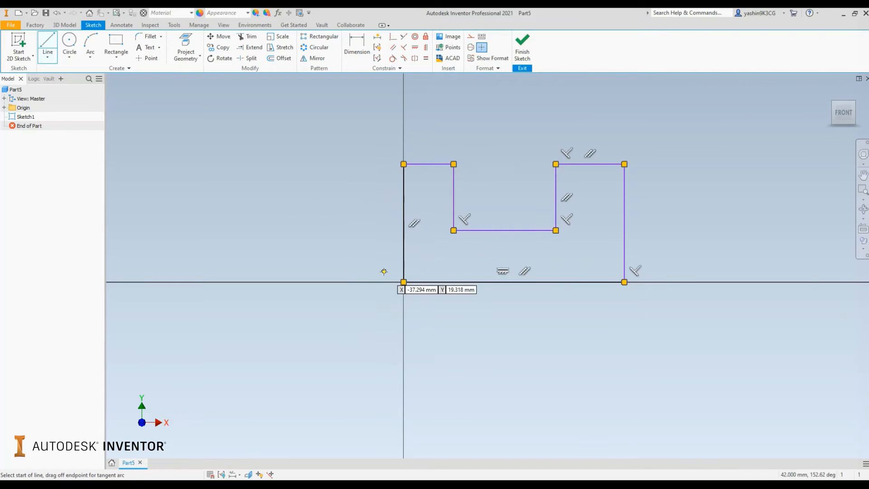
right_click(711, 99)
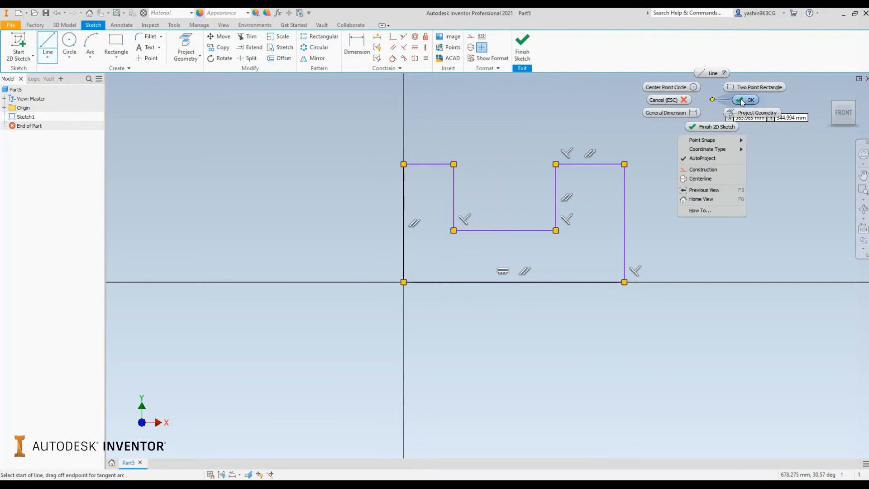
click(742, 101)
- Lower the profile's aligned top edges and shift the notch's right wall slightly outward to widen the notch
middle_drag(713, 161, 674, 178)
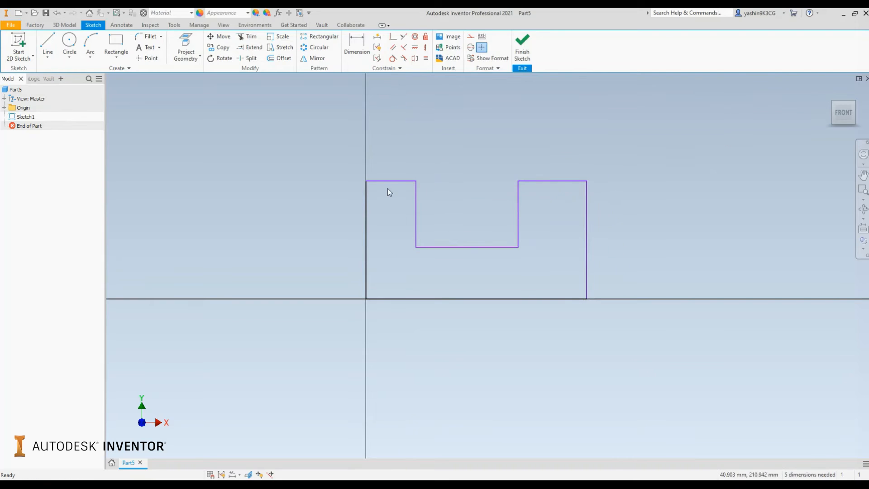
mouse_move(391, 186)
mouse_down()
mouse_move(403, 151)
mouse_move(401, 214)
mouse_up()
mouse_move(522, 226)
mouse_down()
mouse_move(550, 229)
mouse_move(524, 233)
mouse_move(536, 232)
mouse_up()
click(633, 239)
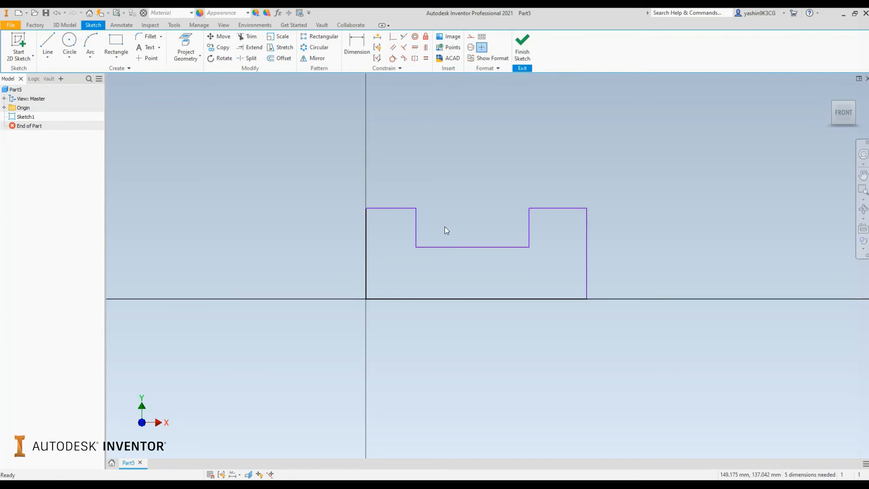
- Draw a vertical line about 98 mm long from the midpoint of the notch's bottom edge down to the base line
scroll(473, 253, up, 3)
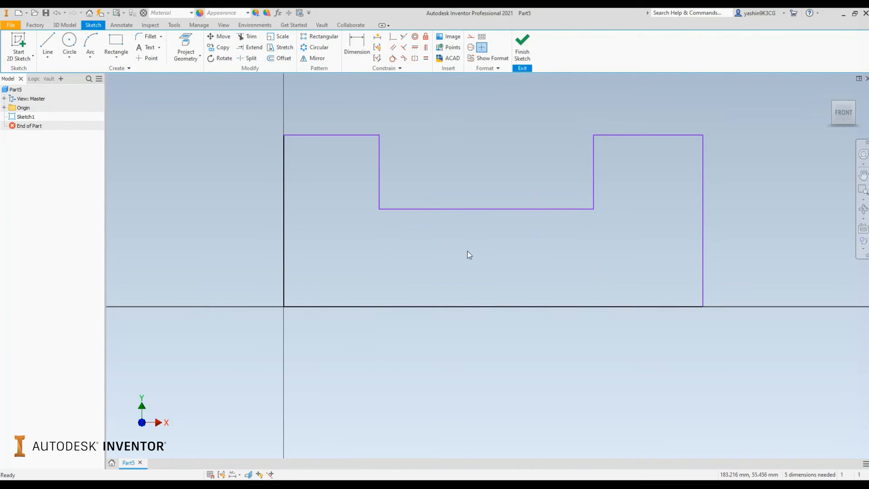
click(45, 44)
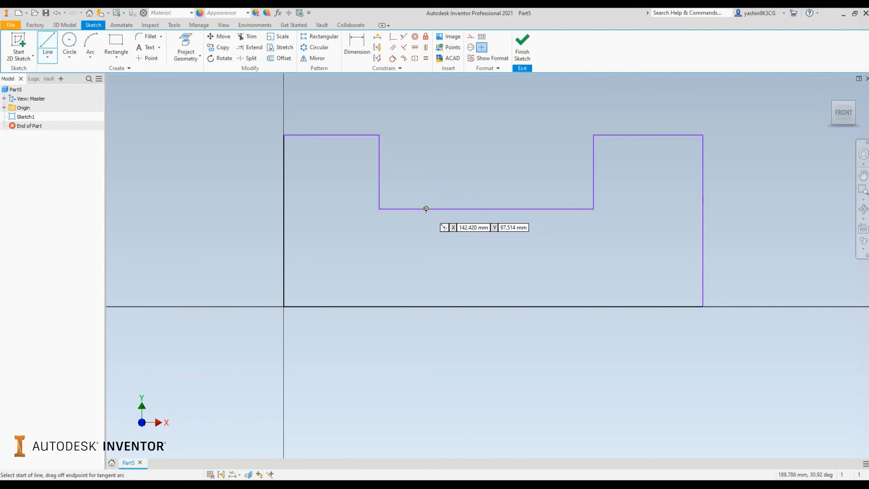
click(486, 208)
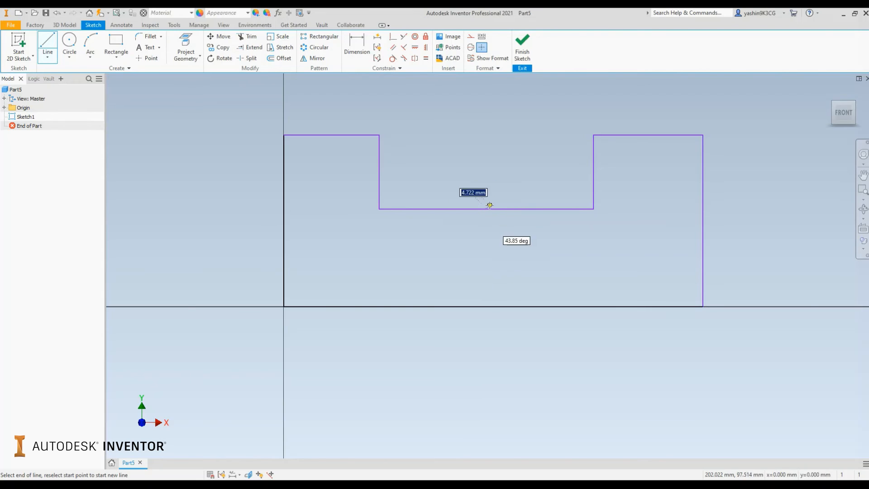
click(486, 306)
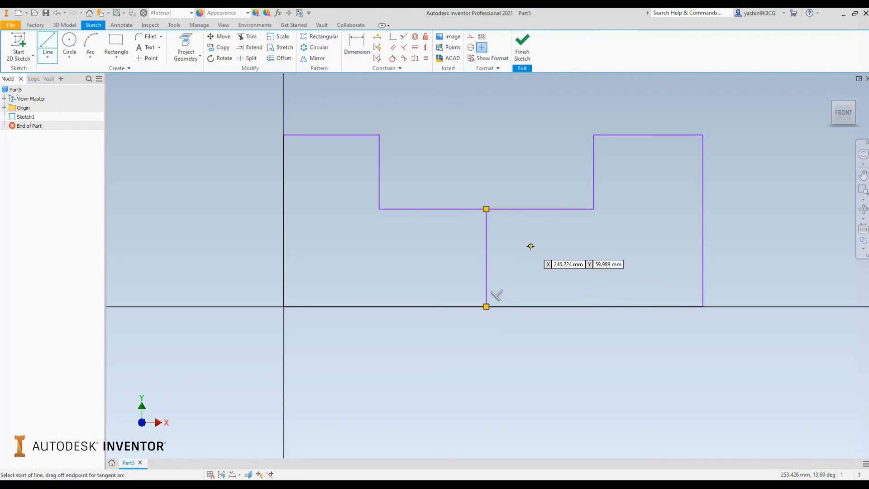
right_click(546, 228)
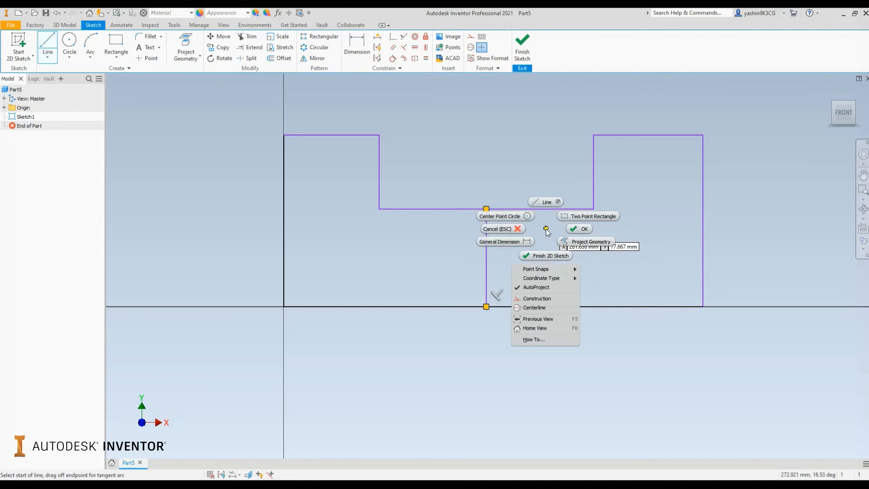
click(581, 232)
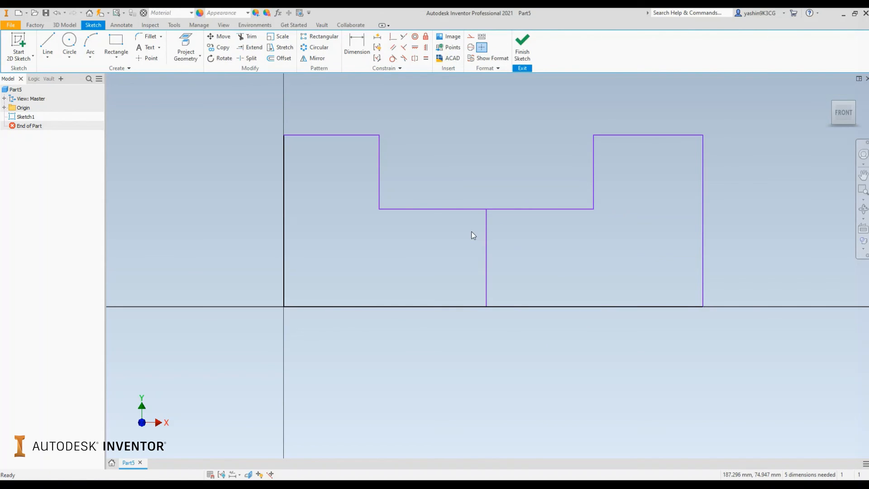
- Draw a horizontal line across the profile from its left edge to its right edge, about 62 mm above the base
scroll(473, 236, down, 3)
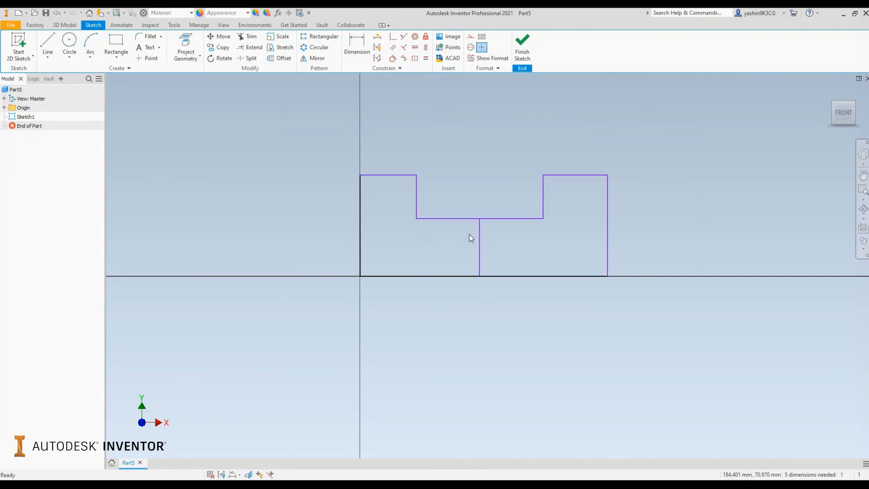
middle_drag(469, 237, 455, 246)
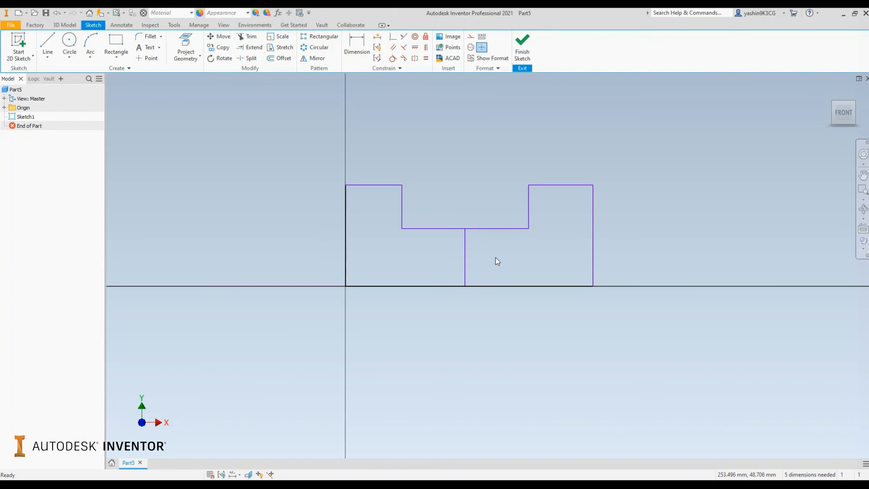
key(l)
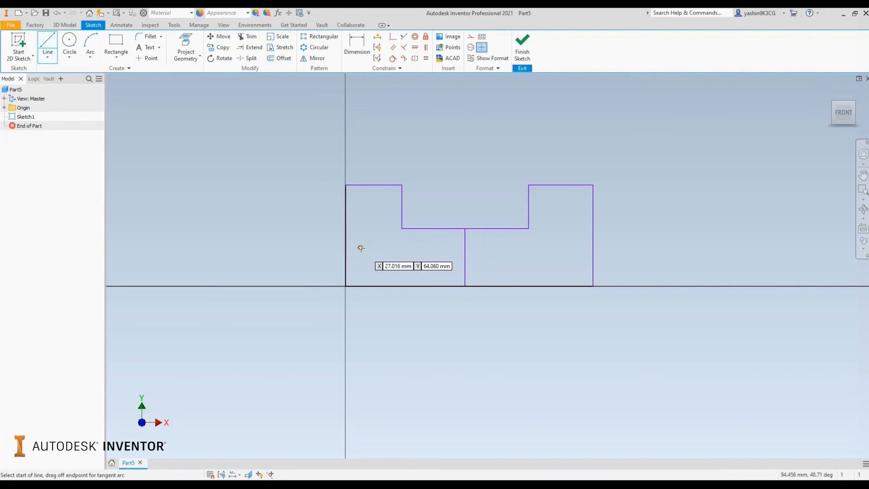
click(345, 249)
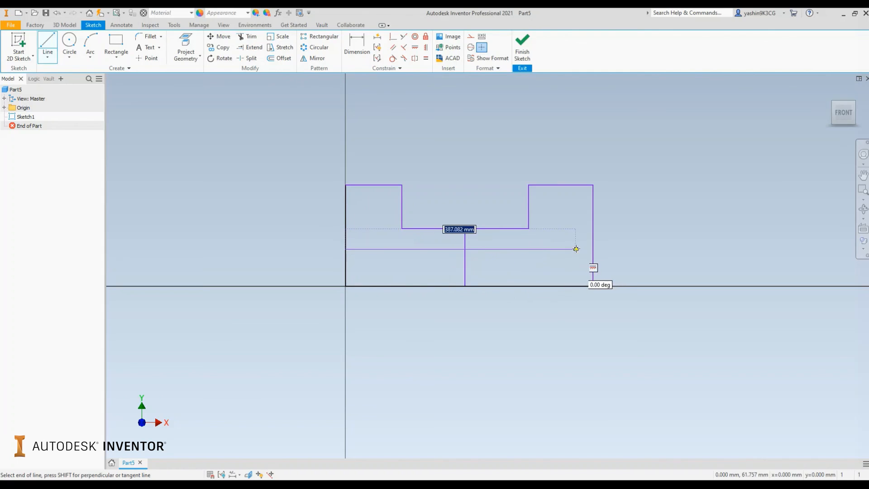
click(593, 249)
right_click(665, 207)
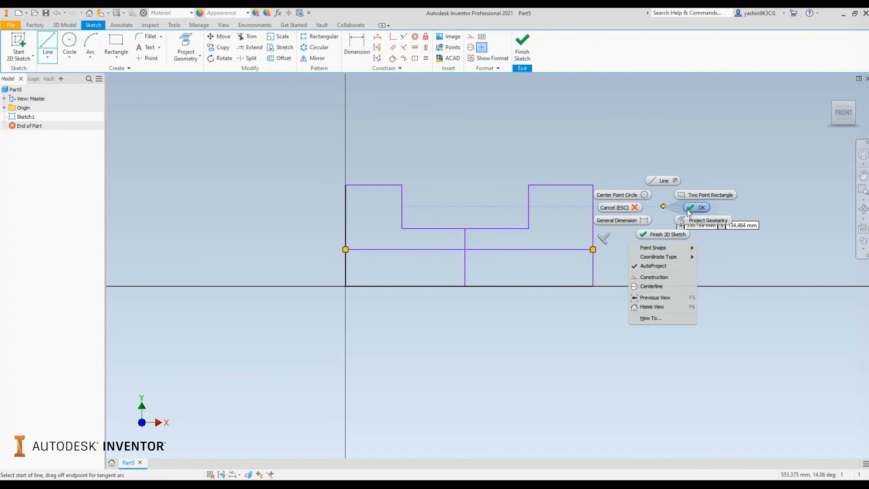
click(705, 209)
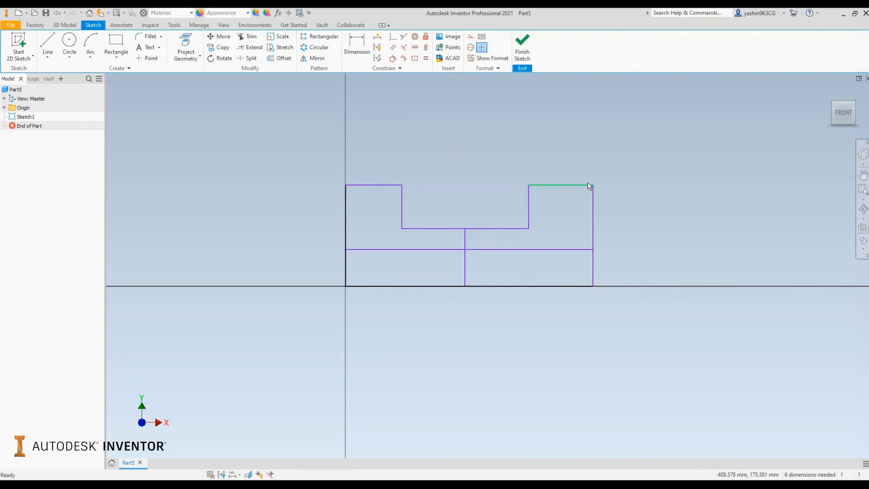